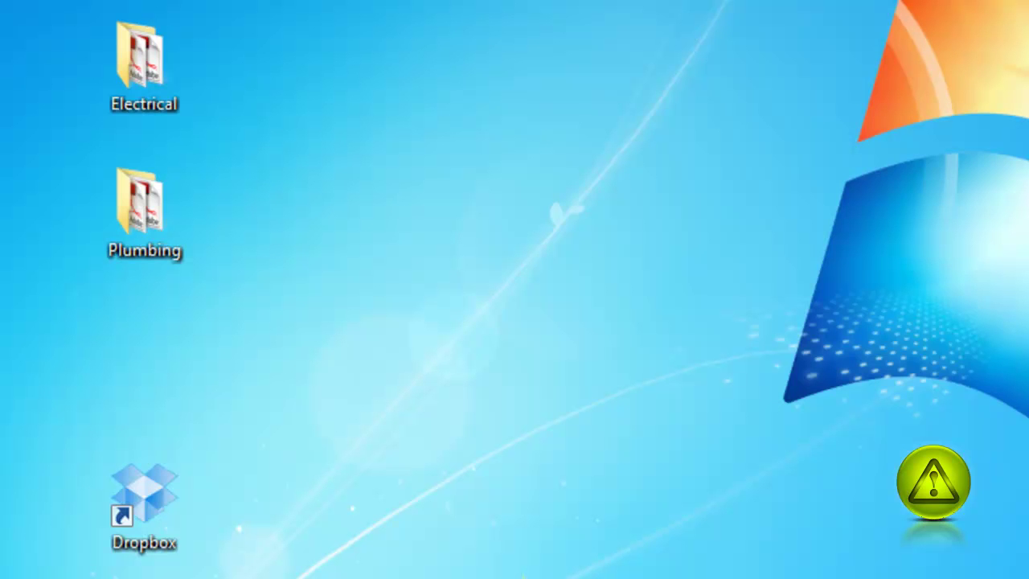
- Select the Electrical and Plumbing folders on the desktop
left_click(157, 112)
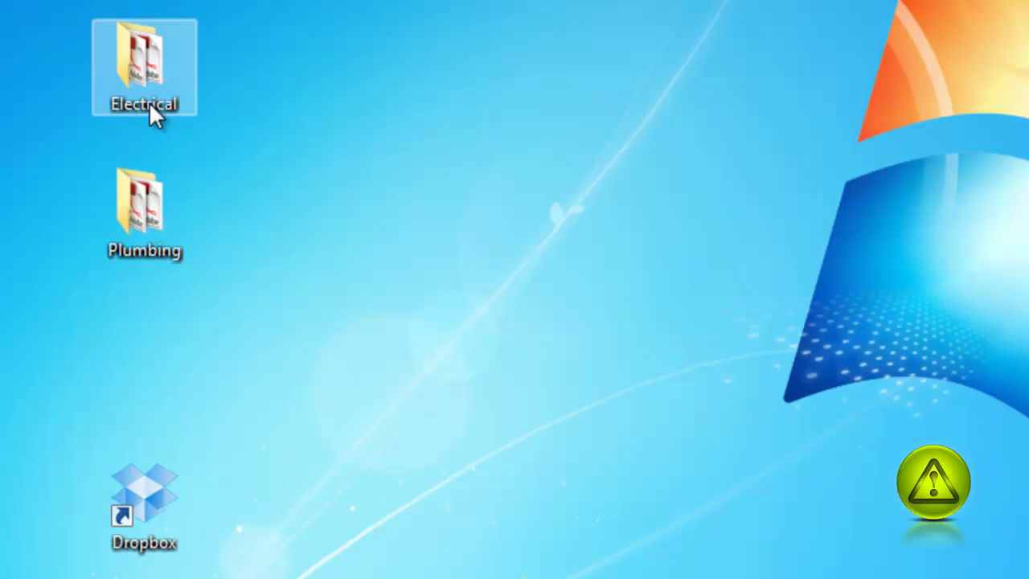
left_click(140, 213)
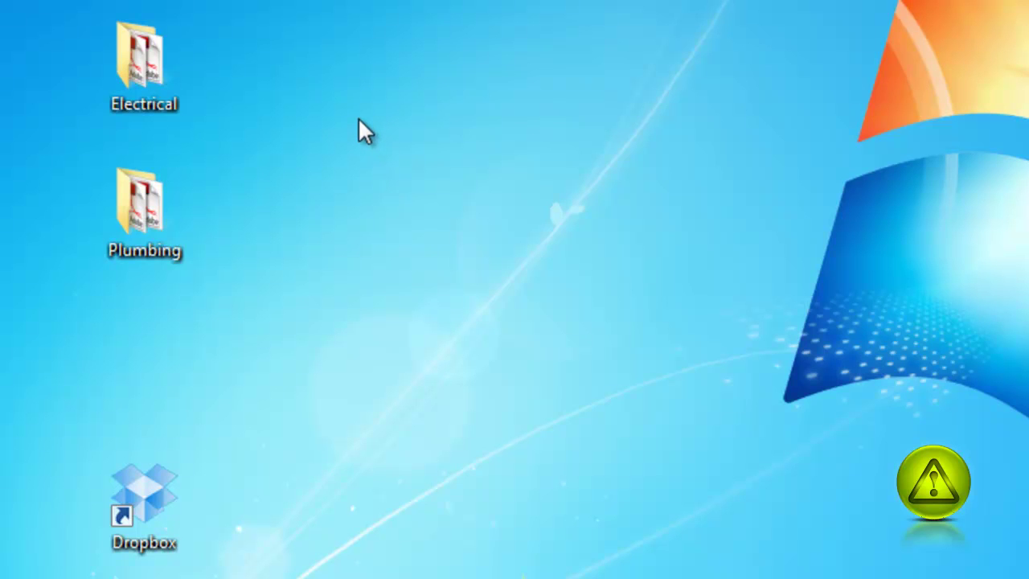
- Open the Dropbox folder and copy the Electrical and Plumbing folders into it
double_click(183, 511)
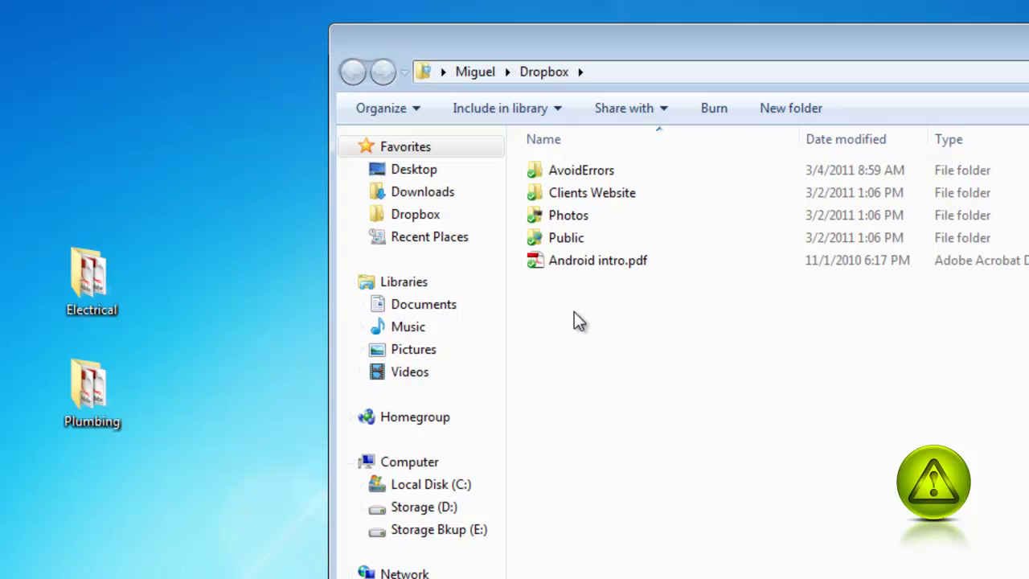
left_click_drag(162, 207, 42, 482)
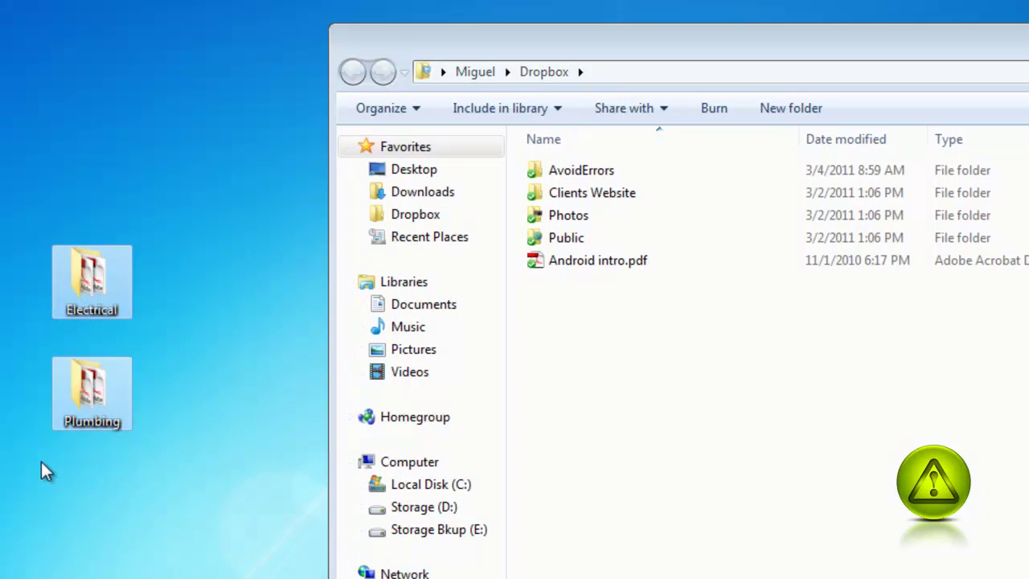
right_click(88, 274)
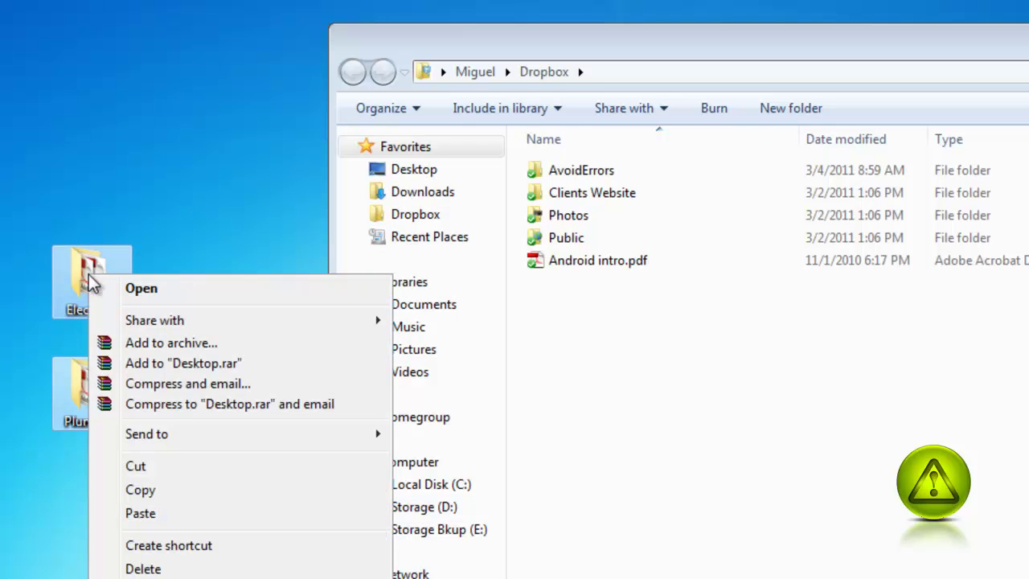
left_click(153, 496)
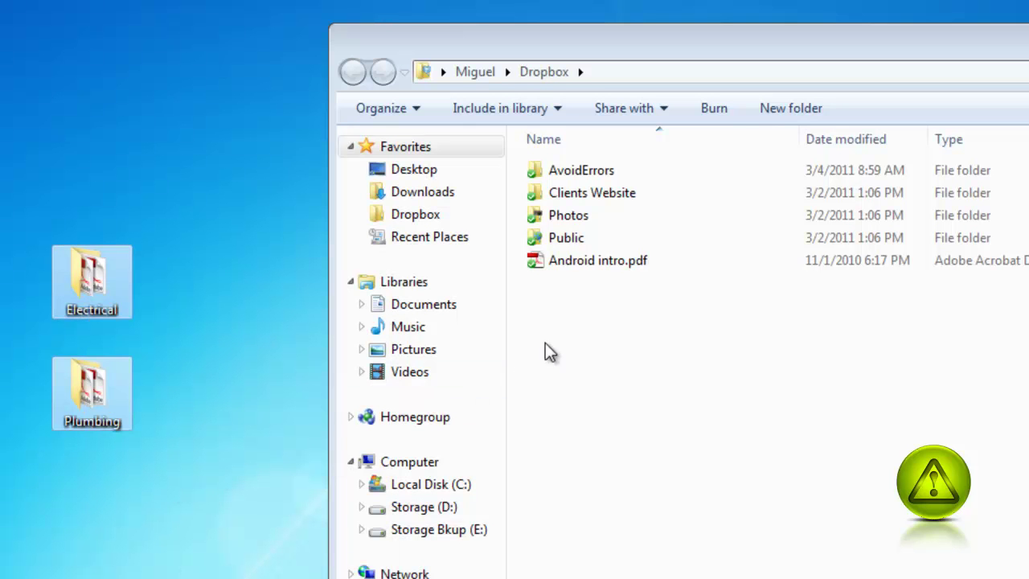
left_click(561, 315)
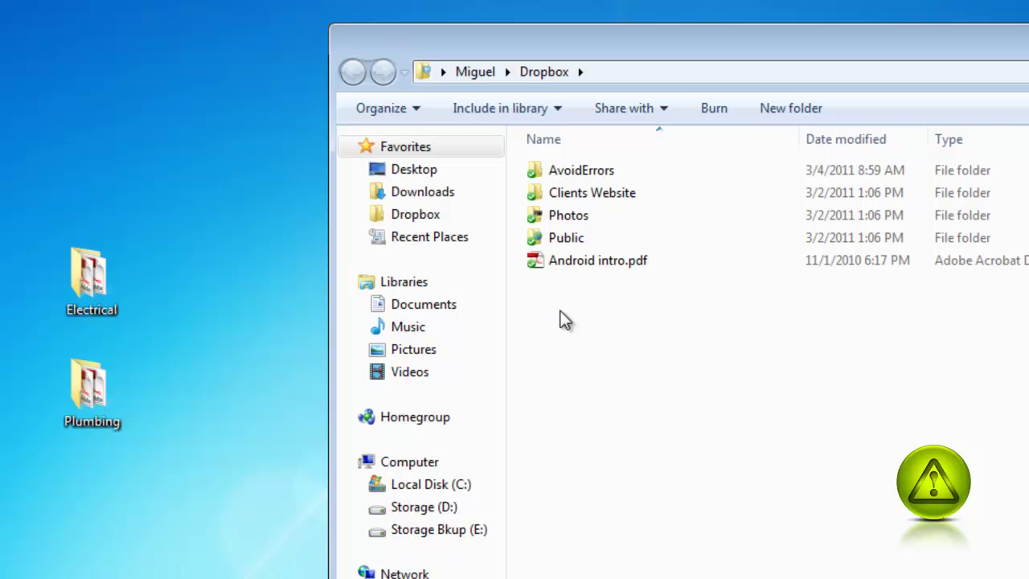
right_click(562, 312)
left_click(612, 460)
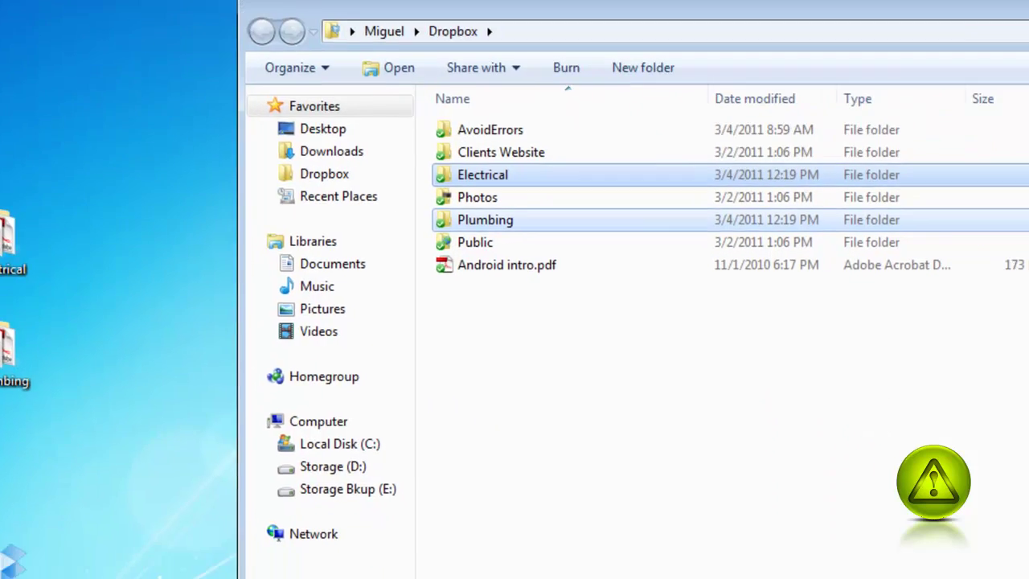
- Close the Explorer window and bring up the Dropbox tray icon's quick-action menu
key("alt+F4")
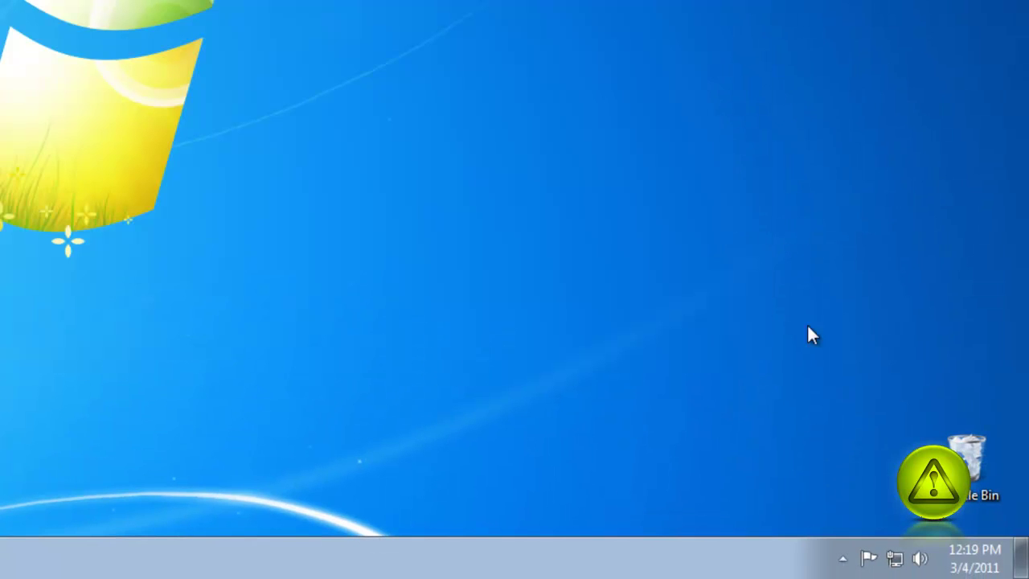
left_click(842, 558)
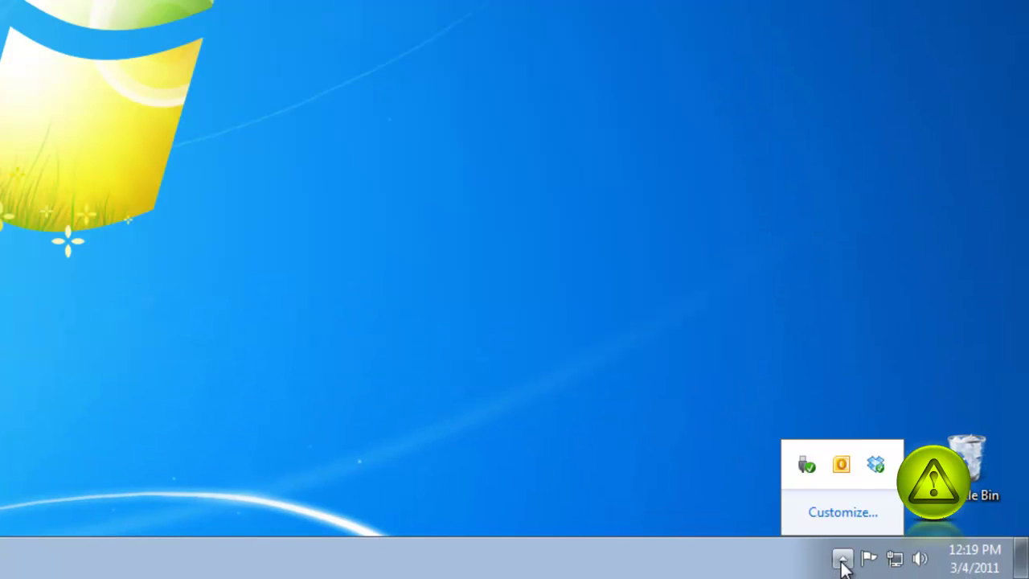
right_click(879, 469)
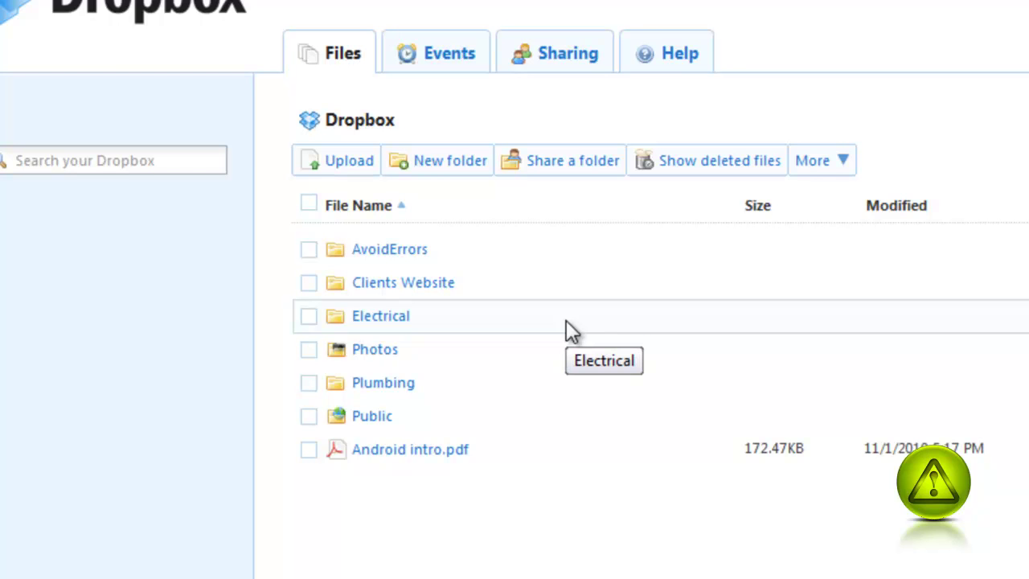
- From Sharing, share the existing Electrical folder and reach the collaborator invite field
left_click(551, 73)
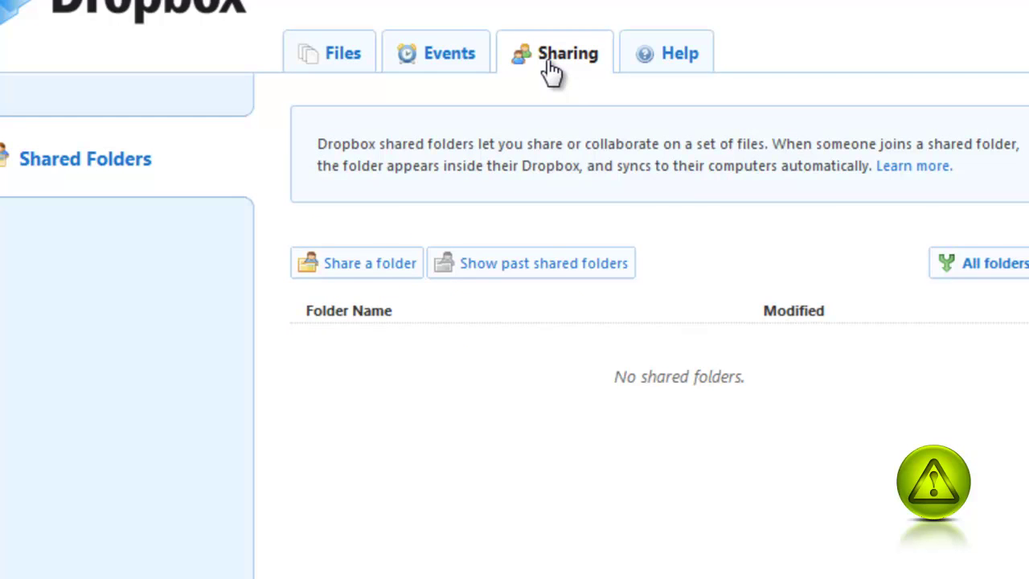
left_click(375, 269)
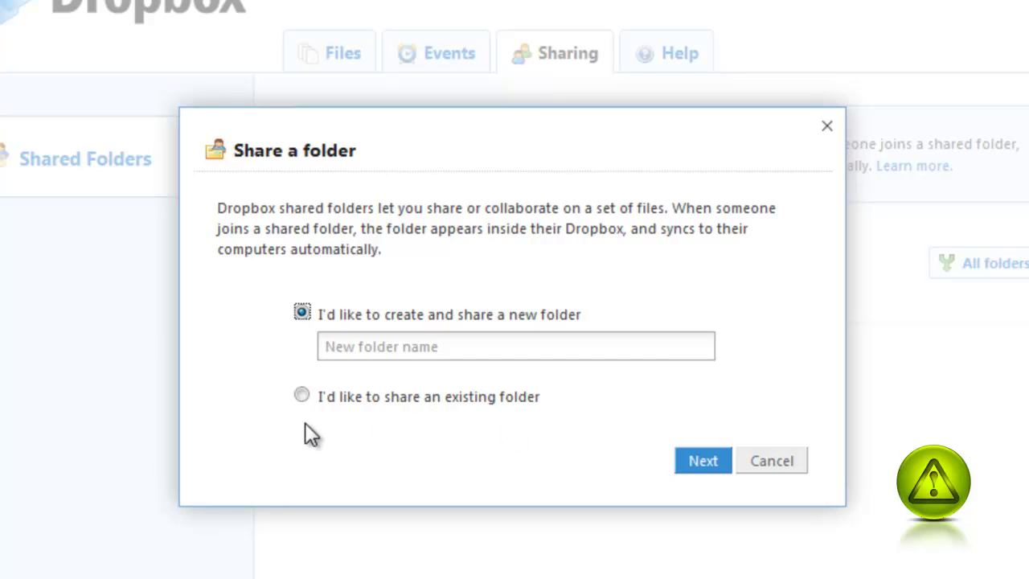
left_click(302, 397)
left_click(701, 454)
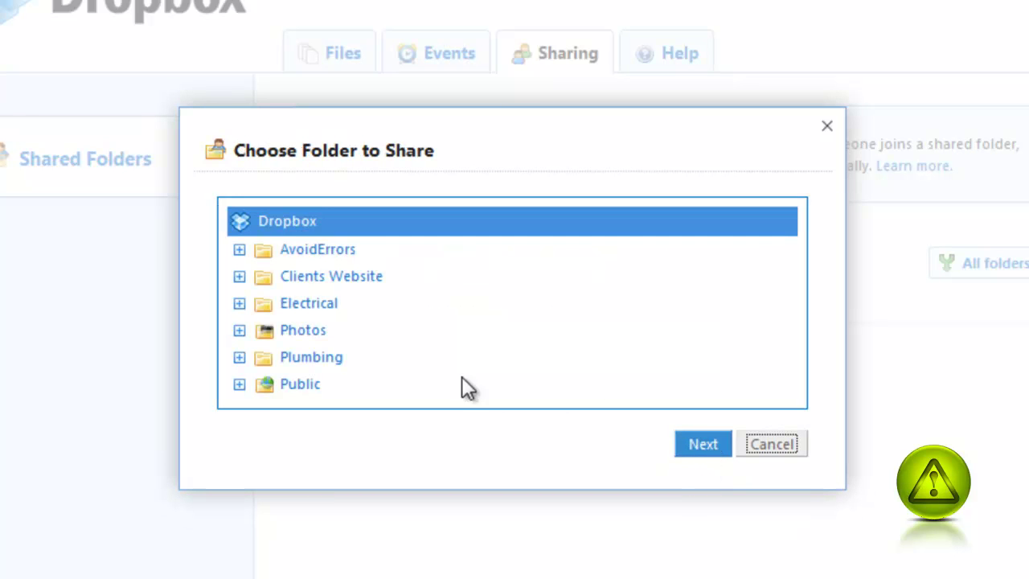
left_click(313, 310)
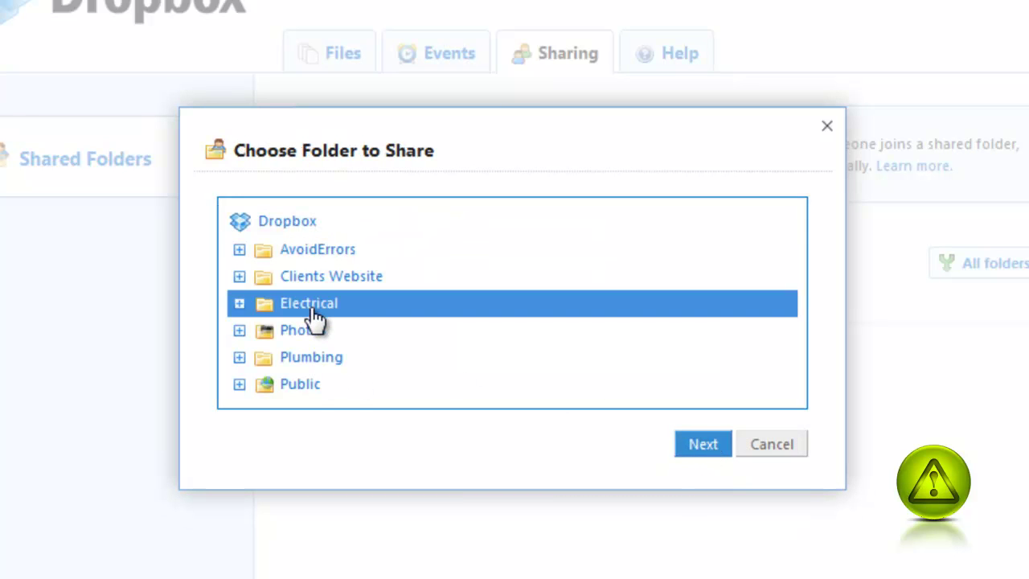
left_click(699, 447)
left_click(309, 244)
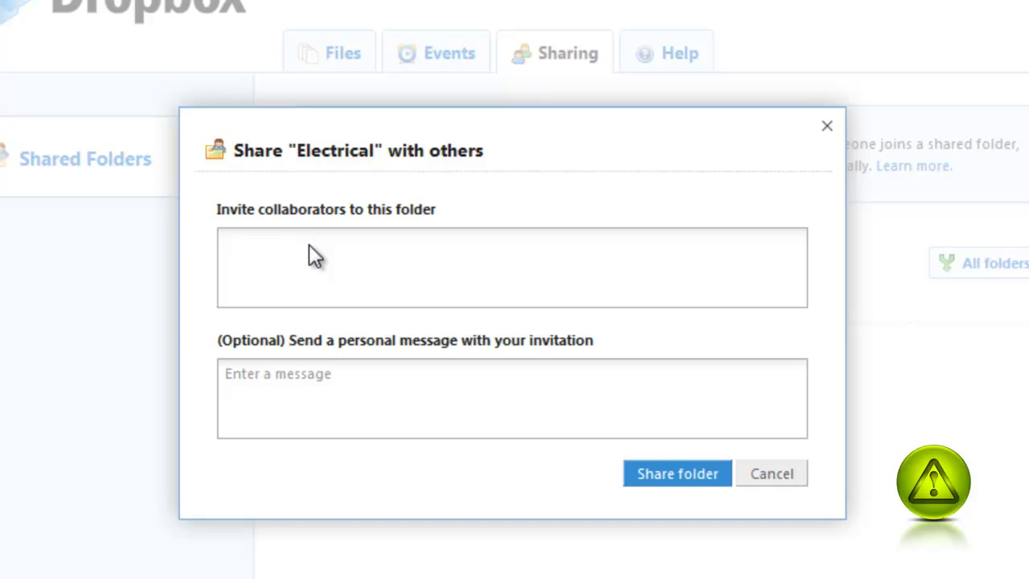
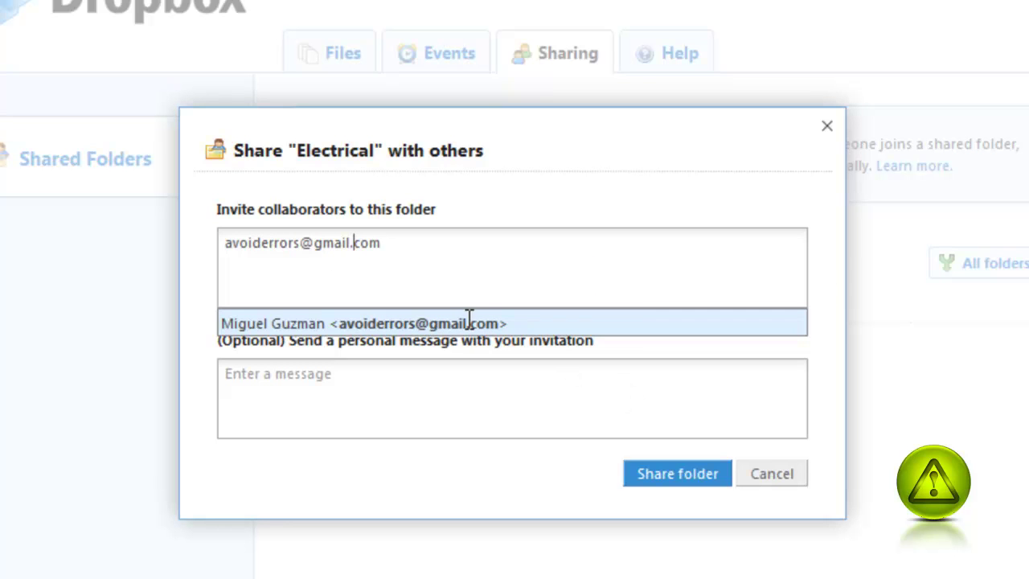
- Invite a collaborator's e-mail to Electrical with the message 'Bid Now!!' and share
left_click(543, 408)
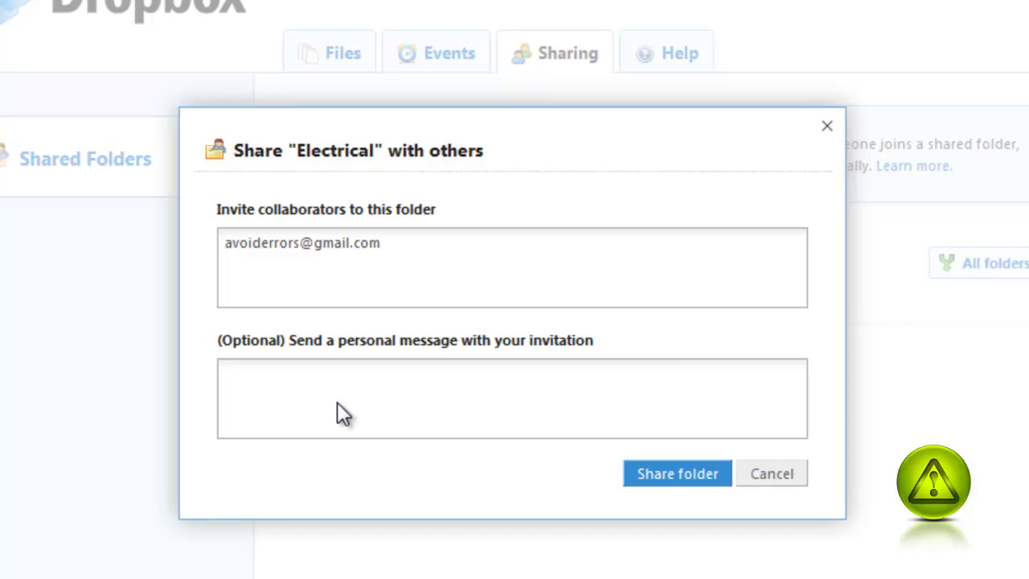
type("Bid Now!!")
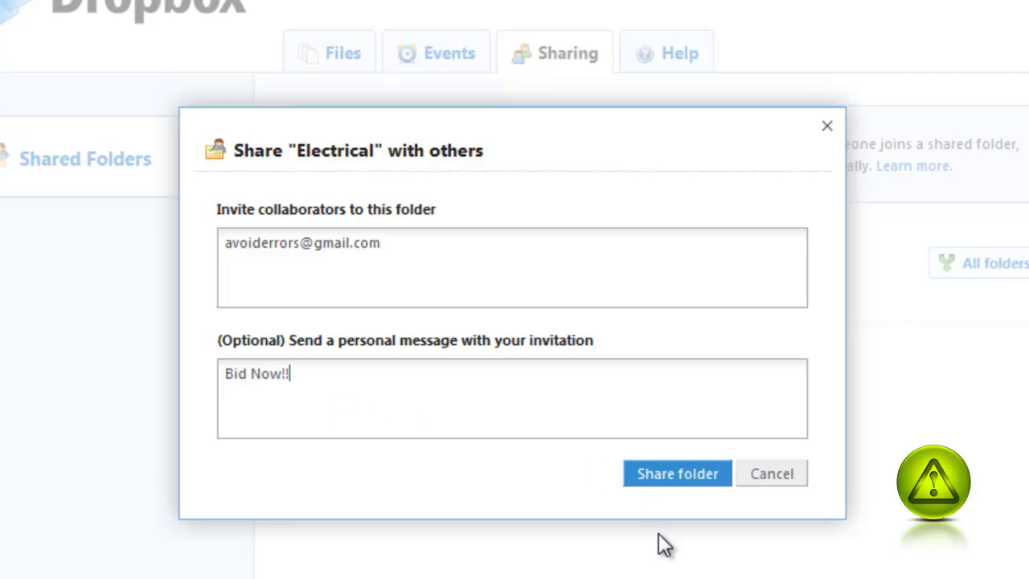
left_click(664, 474)
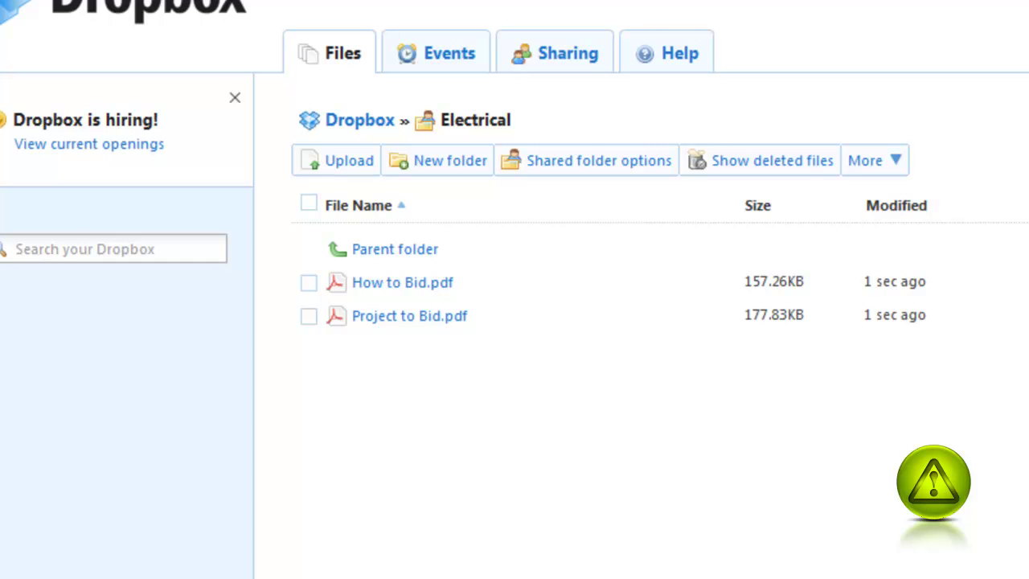
- Open Options for the Electrical row on the Sharing page
left_click(558, 62)
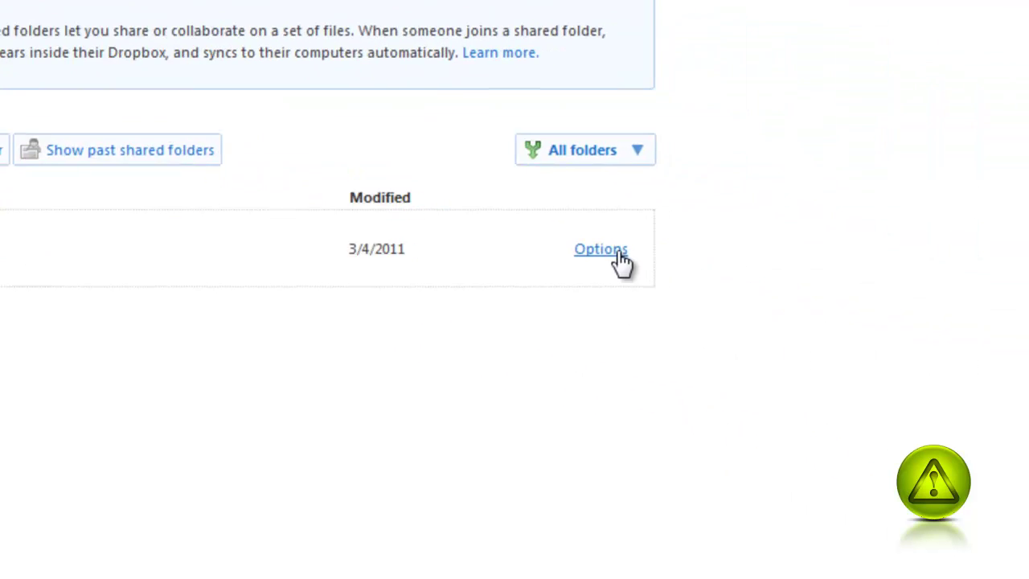
left_click(615, 259)
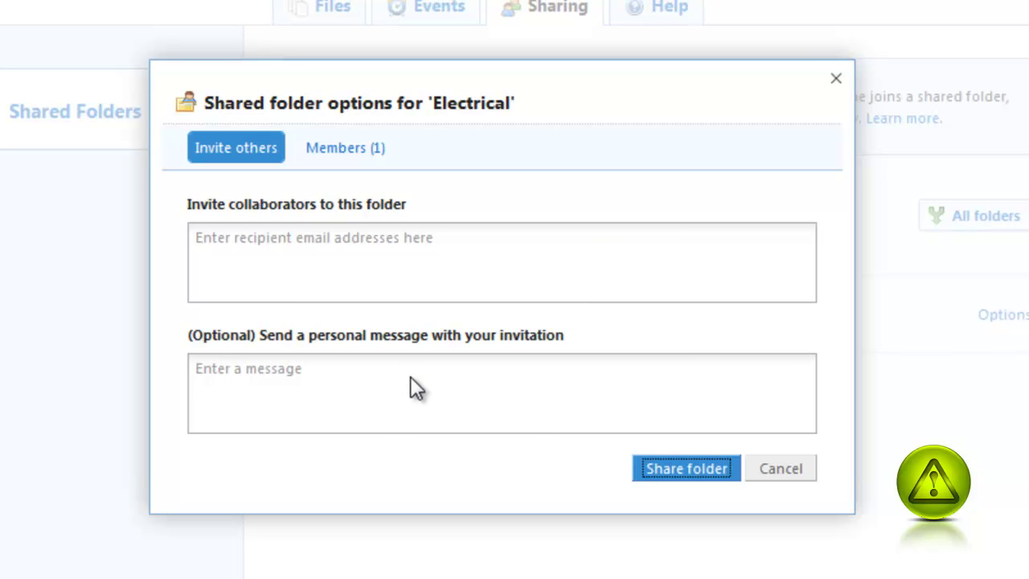
- View the Members (1) list of the shared Electrical folder
left_click(358, 160)
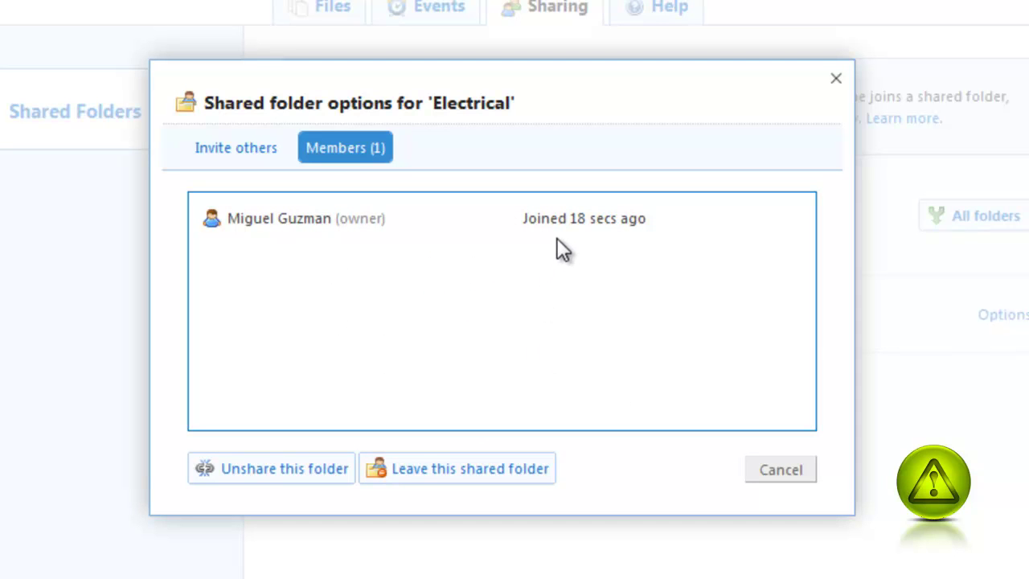
mouse_move(561, 240)
- Unshare Electrical with 'I want my collaborators to keep a copy' left ticked
left_click(319, 474)
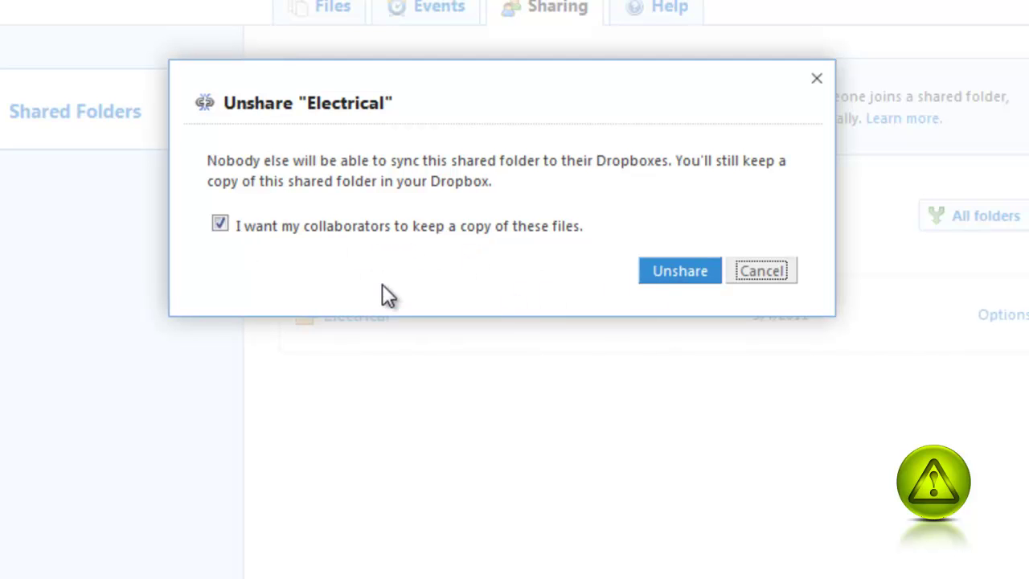
left_click(219, 228)
left_click(220, 226)
left_click(677, 271)
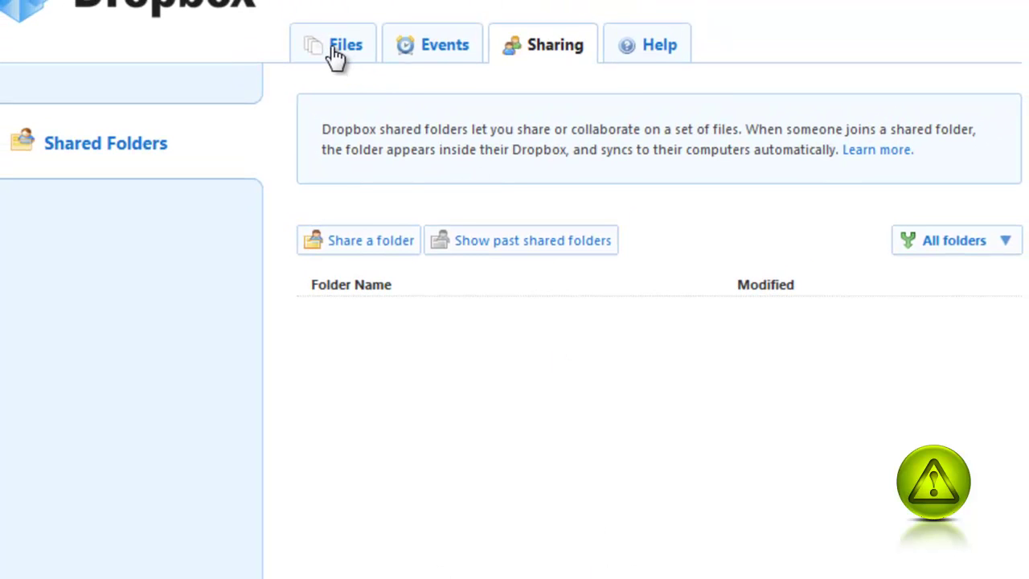
- Delete the Electrical folder from the Dropbox Files list and confirm
left_click(333, 50)
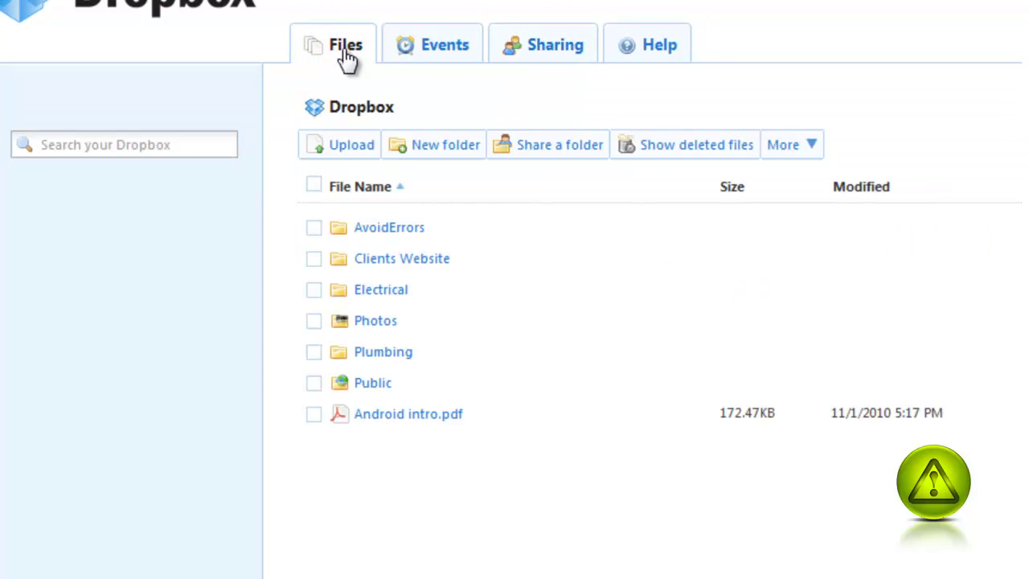
right_click(372, 299)
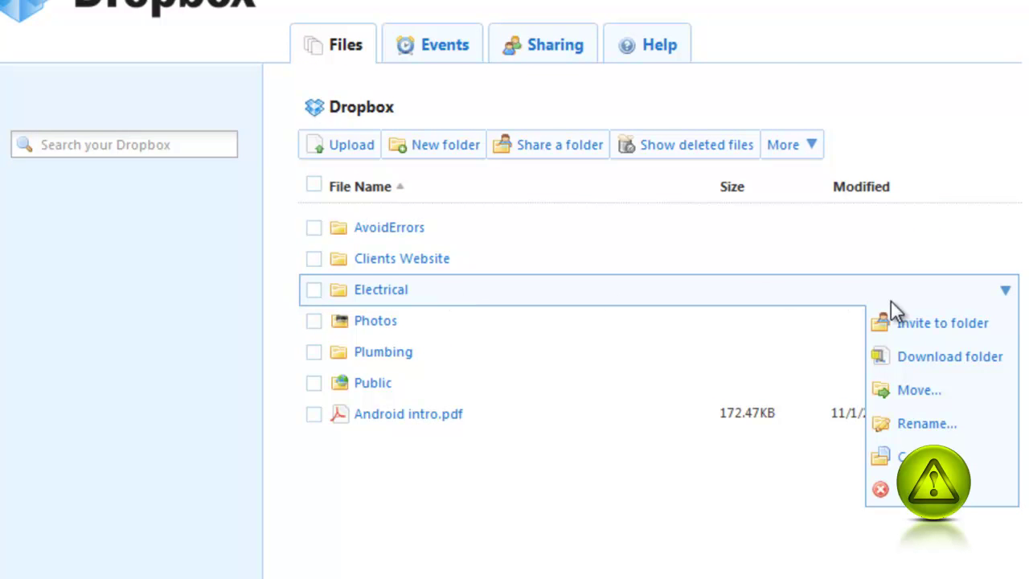
left_click(904, 489)
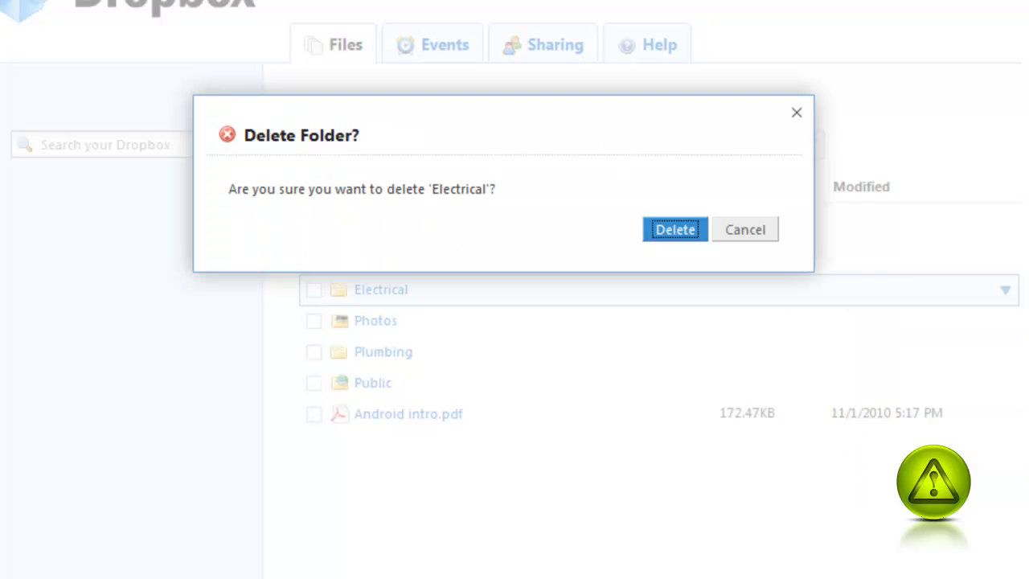
left_click(669, 226)
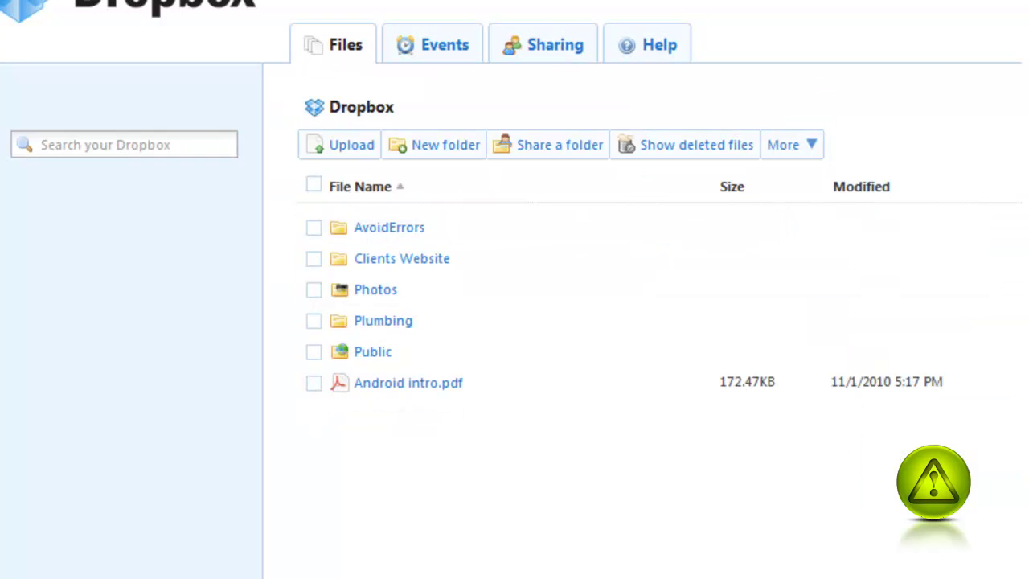